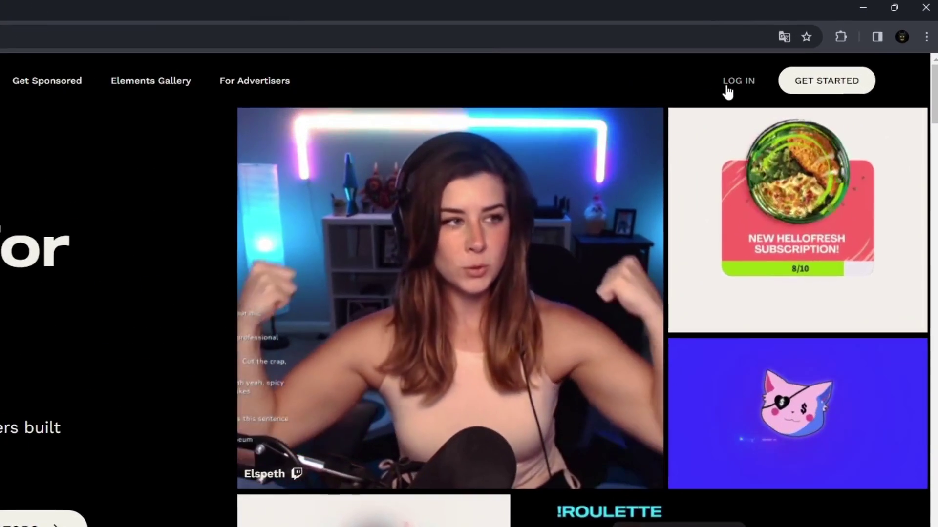
Step: Open the Connect With login popup using LOG IN on the StreamElements homepage
{"action": "left_click", "coordinate": [785, 64]}
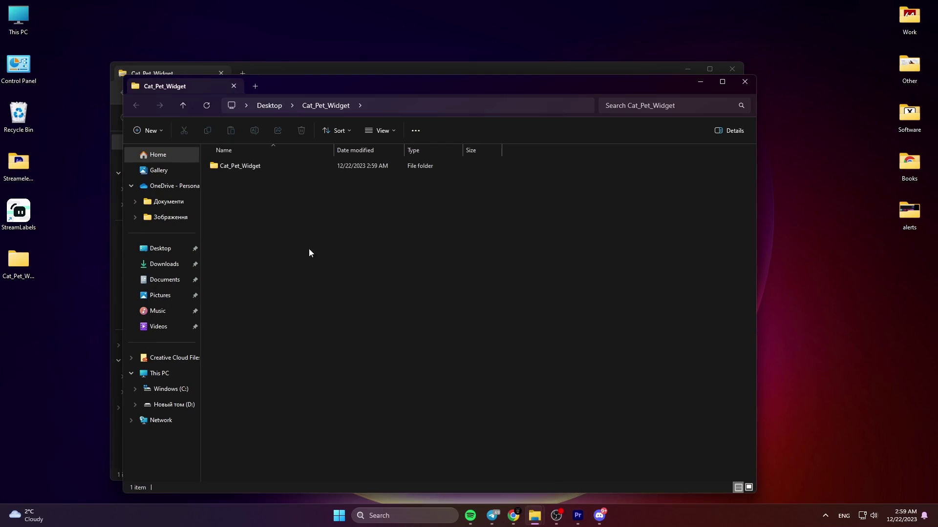
Step: Open the Cat_Pet_Widget folder inside the extracted zip folder
{"action": "double_click", "coordinate": [259, 168]}
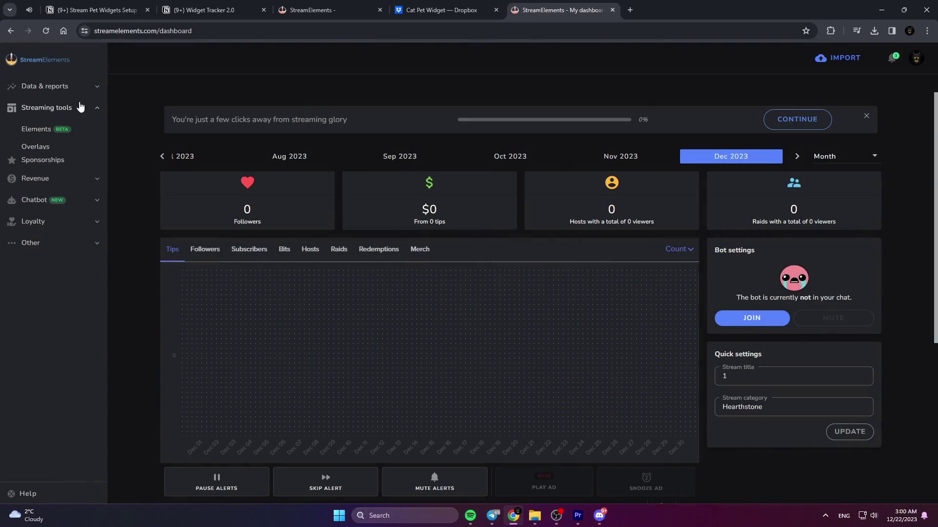
Step: Edit the [Kudos] Stream Pet Cat overlay and expand its widget's Settings and General Settings
{"action": "left_click", "coordinate": [48, 146]}
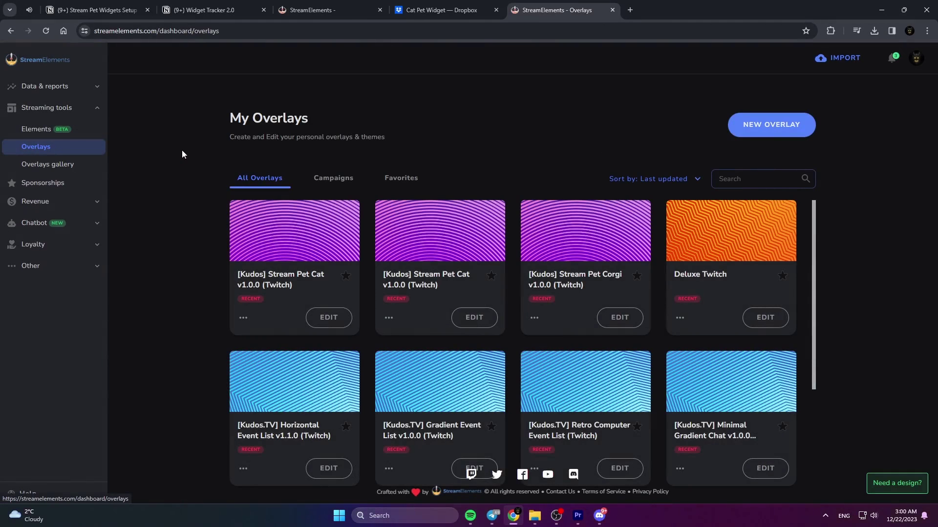
{"action": "left_click", "coordinate": [348, 322]}
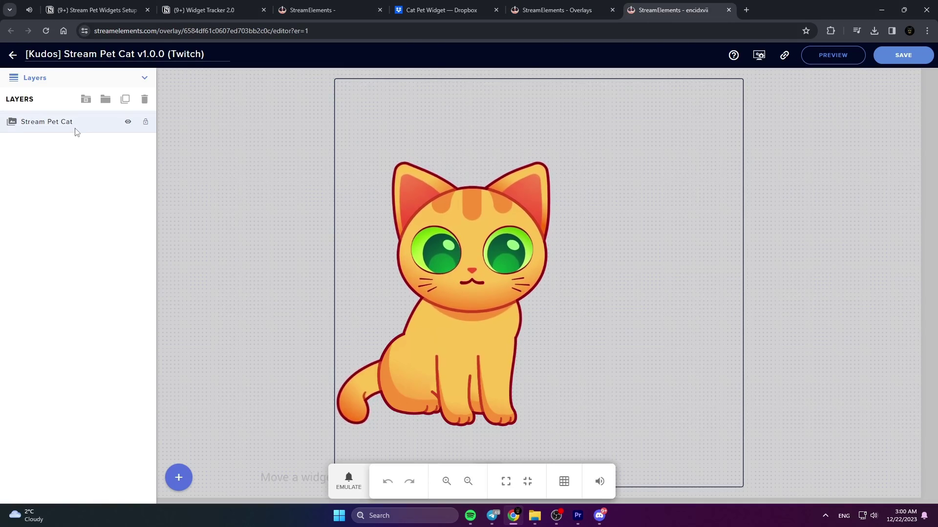
{"action": "left_click", "coordinate": [75, 130]}
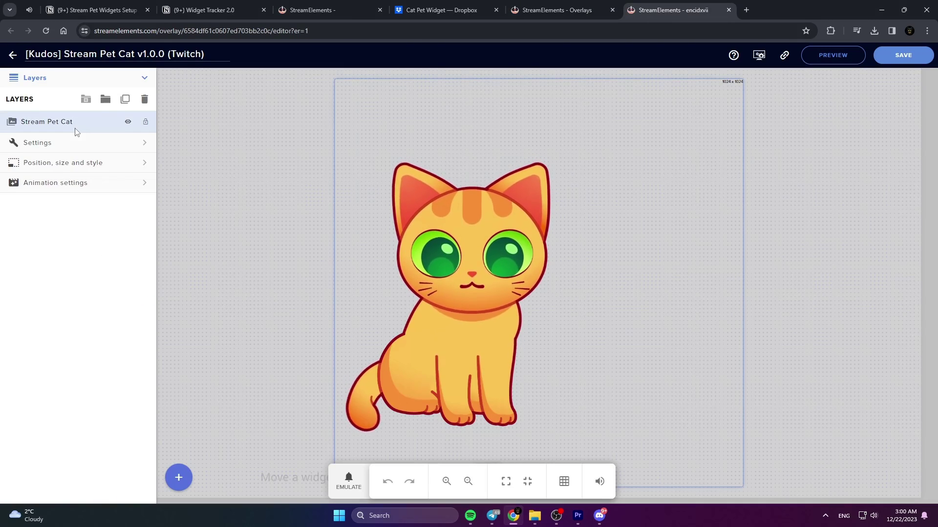
{"action": "left_click", "coordinate": [74, 146]}
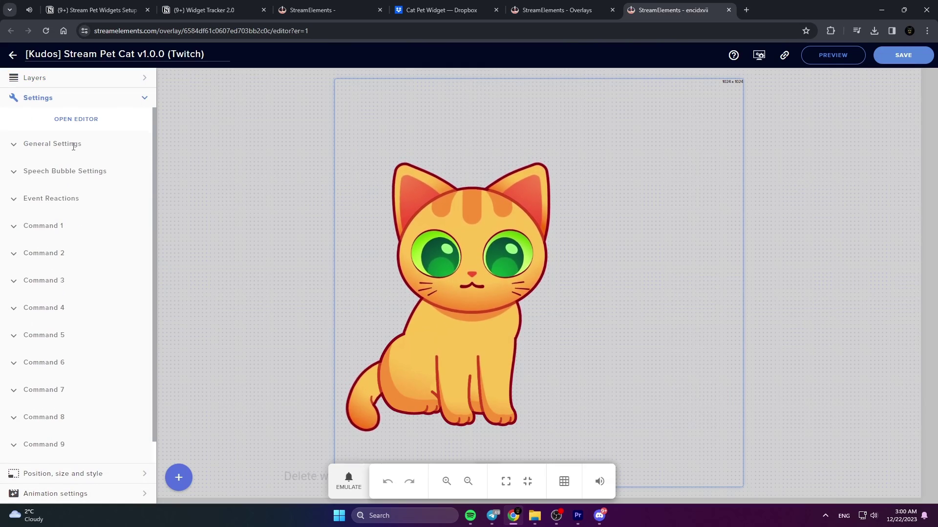
{"action": "left_click", "coordinate": [15, 145]}
{"action": "scroll", "coordinate": [4, 291], "scroll_direction": "down", "scroll_amount": 2}
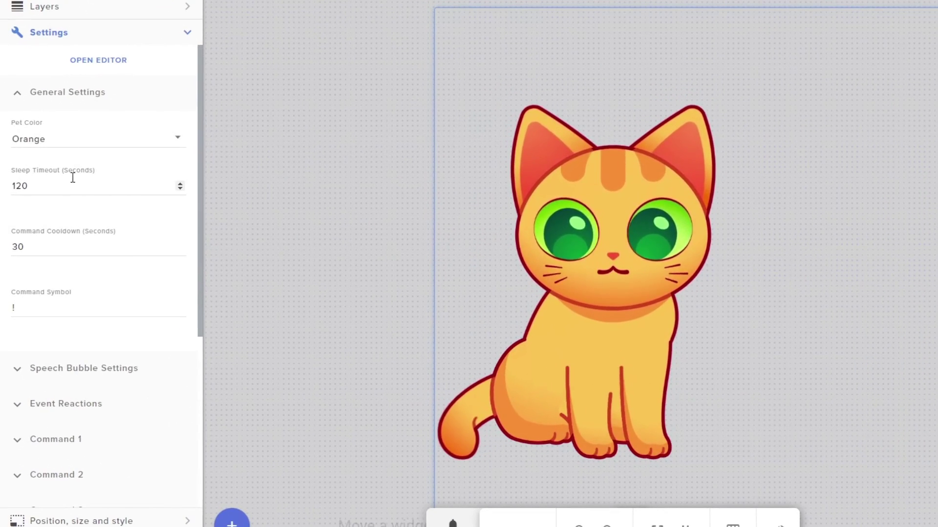
Step: Change Sleep Timeout from 120 to 60, then select the current Command Symbol value
{"action": "left_click", "coordinate": [43, 213]}
{"action": "double_click", "coordinate": [55, 182]}
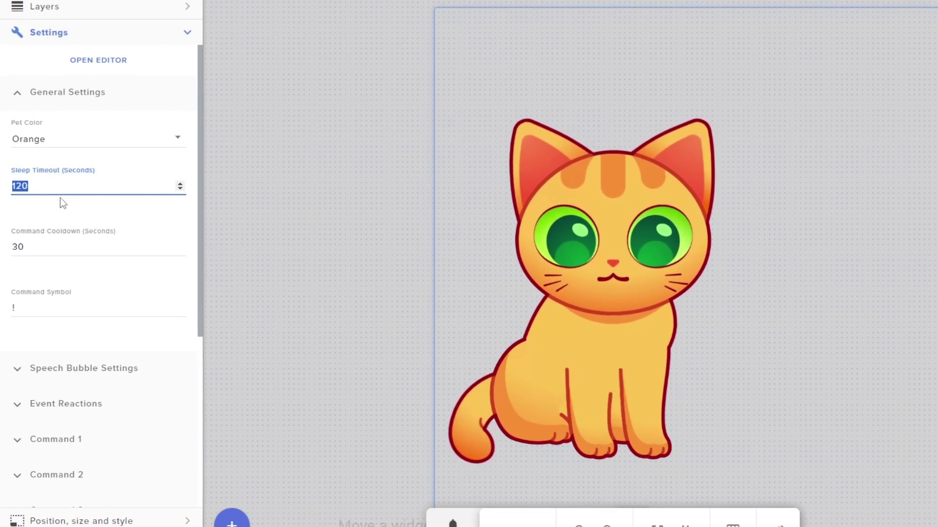
{"action": "type", "text": "60"}
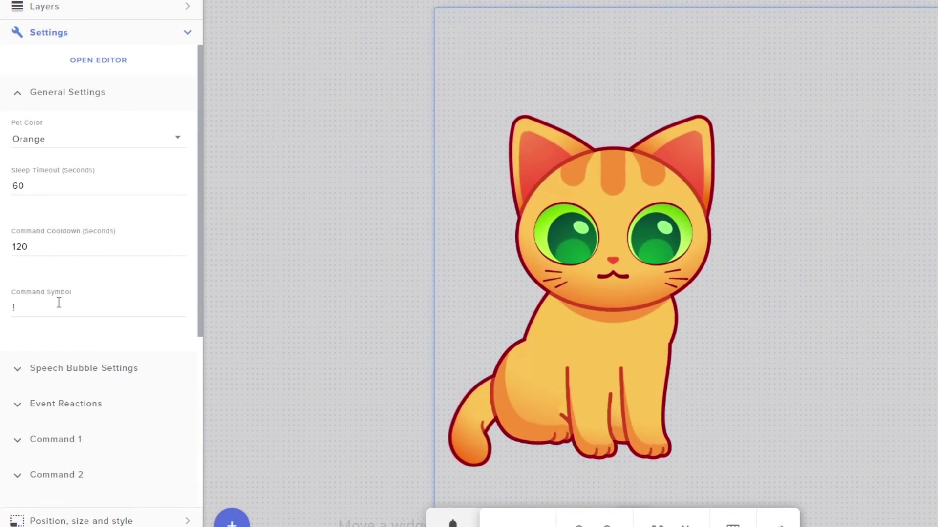
{"action": "left_click", "coordinate": [58, 302]}
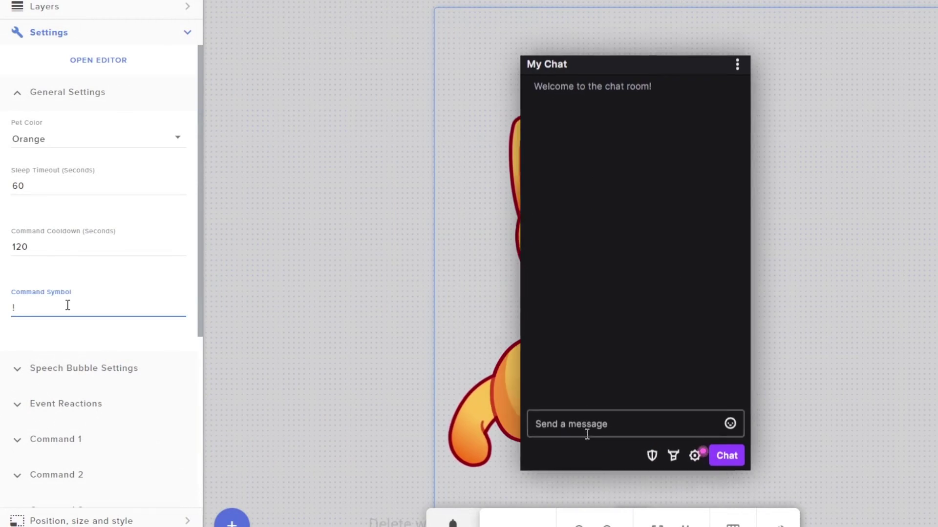
{"action": "double_click", "coordinate": [38, 304]}
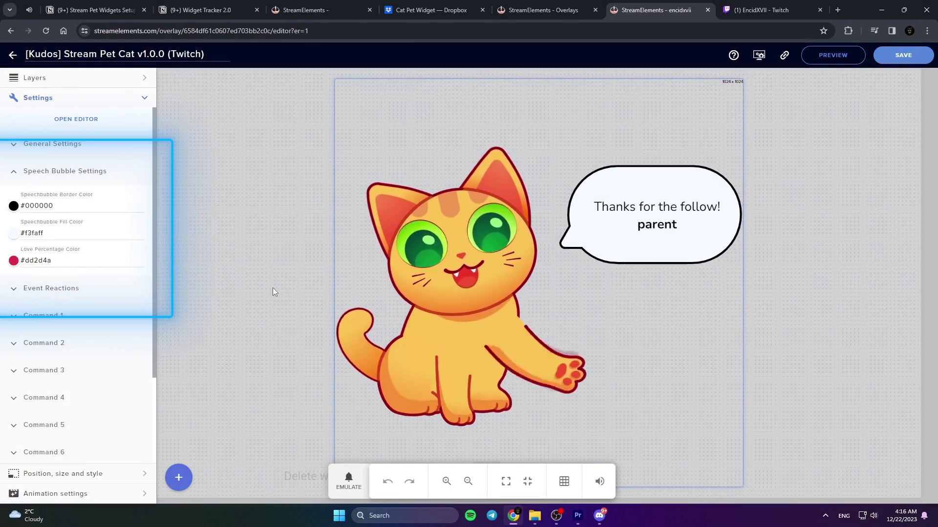
Step: Set the speech bubble border colour to red #ff0000
{"action": "left_click", "coordinate": [24, 208]}
{"action": "left_click_drag", "start_coordinate": [482, 304], "coordinate": [518, 192]}
{"action": "left_click", "coordinate": [512, 372]}
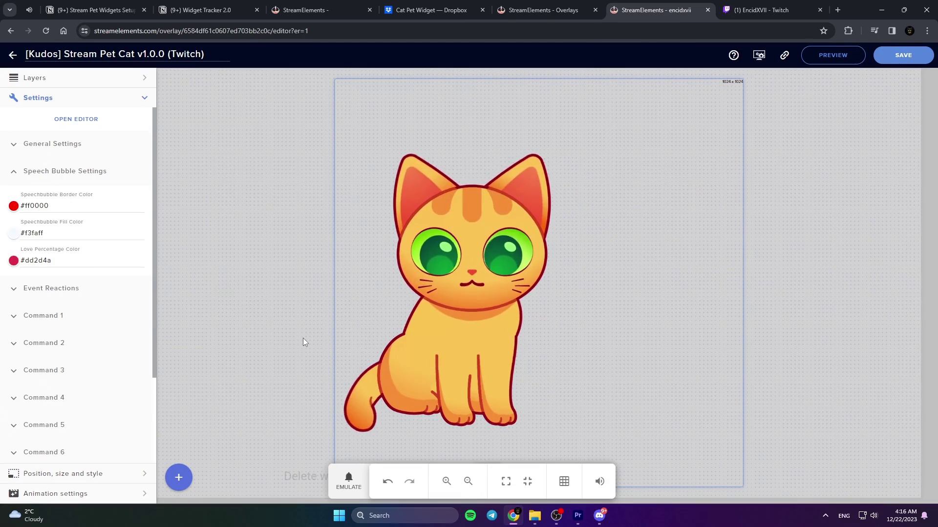
Step: Set the speech bubble fill colour to light cyan #7ae6fe
{"action": "left_click", "coordinate": [14, 234]}
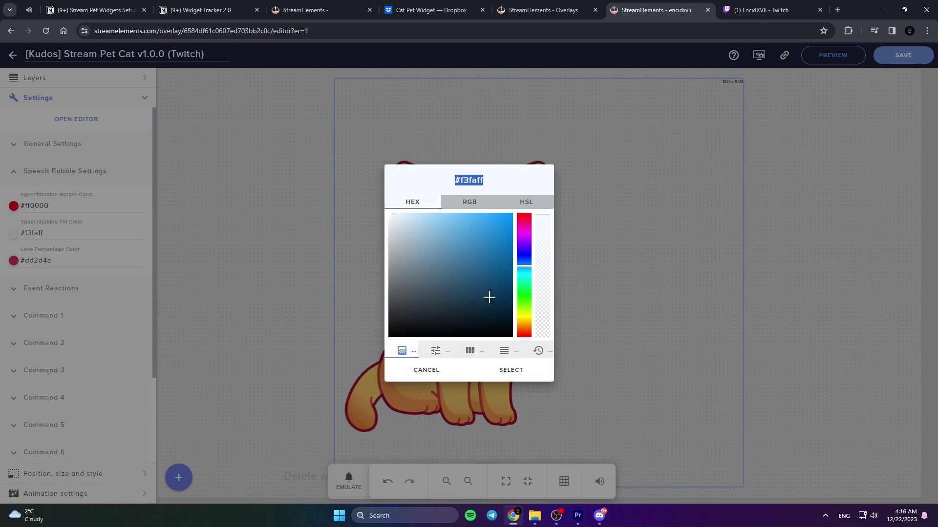
{"action": "left_click_drag", "start_coordinate": [523, 266], "coordinate": [523, 270]}
{"action": "left_click", "coordinate": [465, 214]}
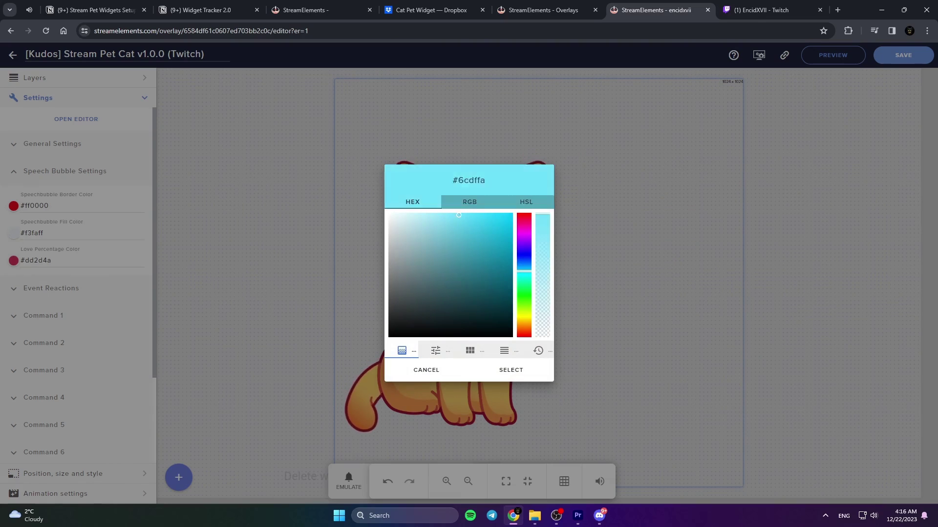
{"action": "left_click", "coordinate": [511, 371]}
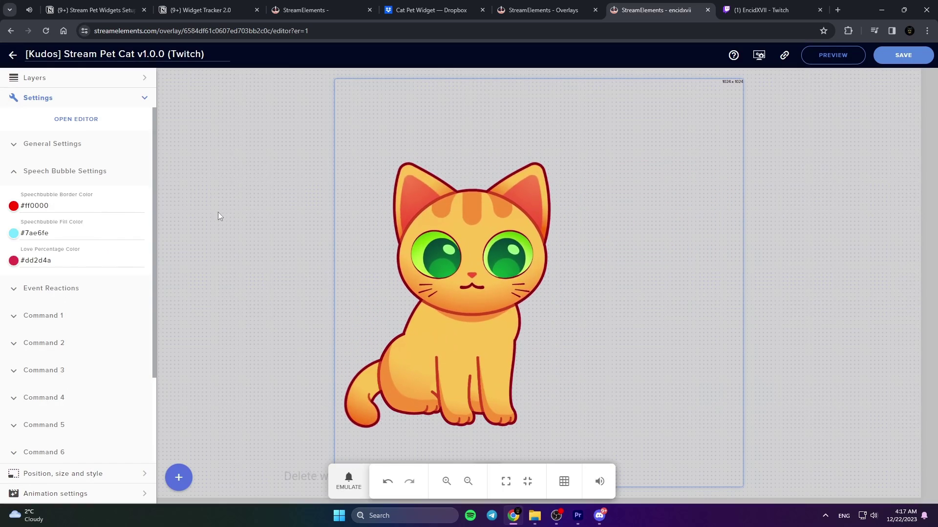
Step: Set the love percentage colour to blue #006ffe
{"action": "left_click", "coordinate": [34, 260]}
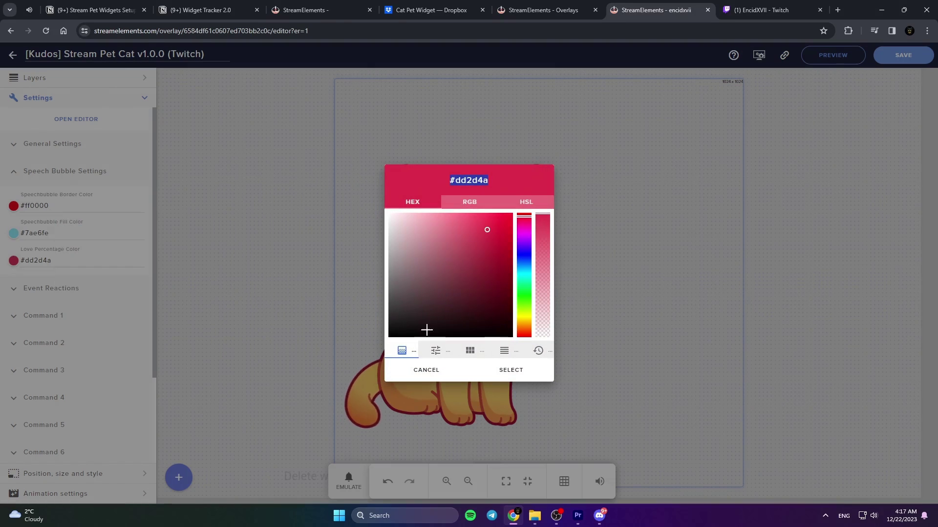
{"action": "left_click", "coordinate": [527, 262]}
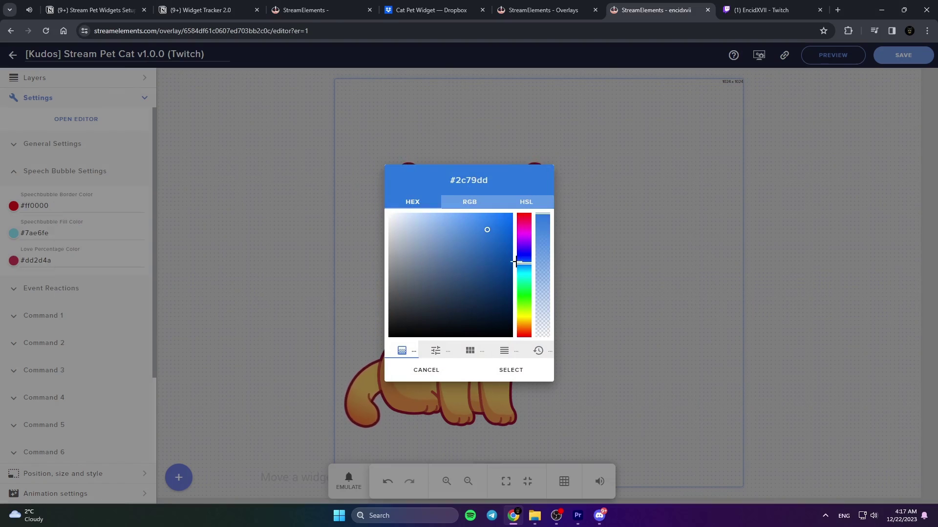
{"action": "left_click", "coordinate": [512, 216]}
{"action": "left_click", "coordinate": [511, 371]}
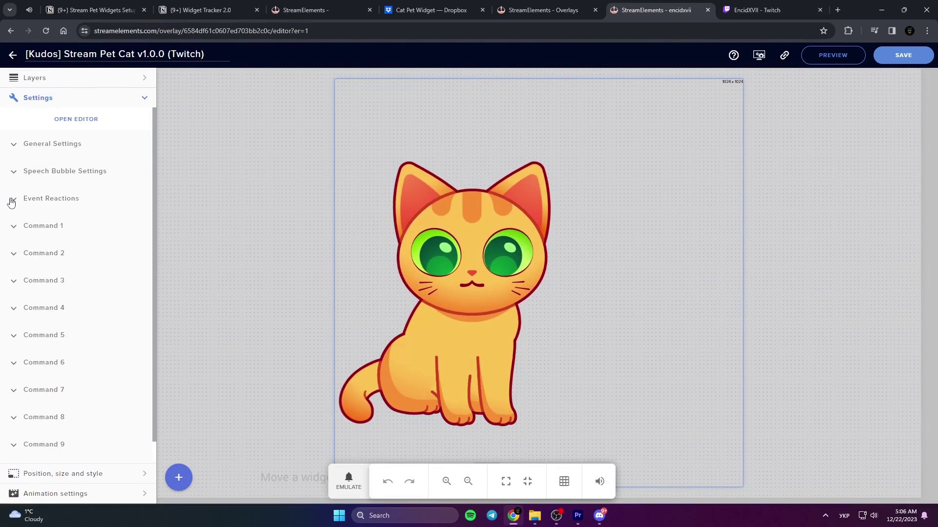
Step: Set the Follower Event Reaction to Petting and change the follower message to 'Your Text'
{"action": "left_click", "coordinate": [12, 201]}
{"action": "scroll", "coordinate": [23, 188], "scroll_direction": "down", "scroll_amount": 1}
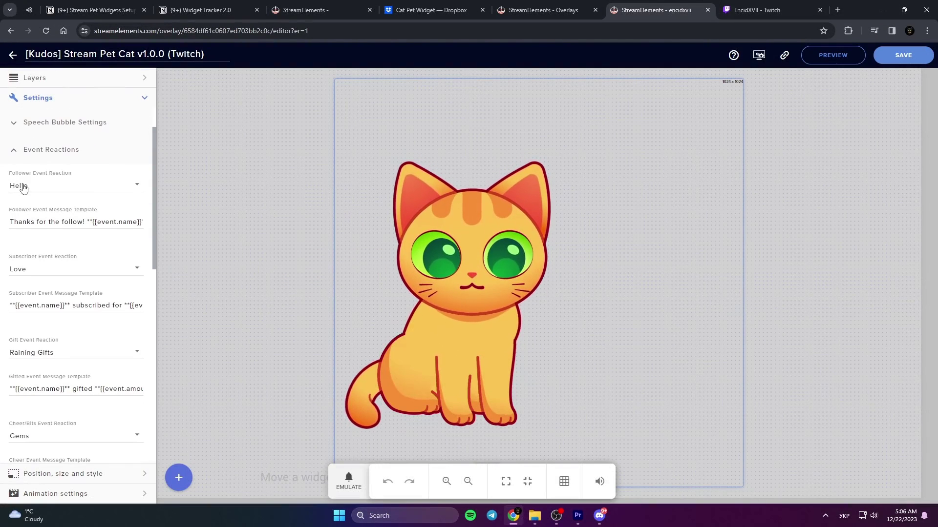
{"action": "scroll", "coordinate": [110, 190], "scroll_direction": "down", "scroll_amount": 5}
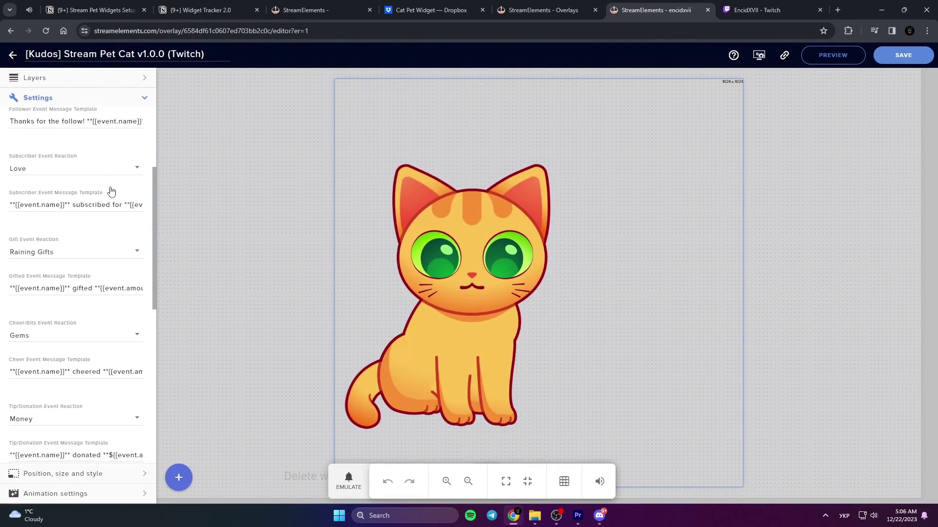
{"action": "scroll", "coordinate": [110, 191], "scroll_direction": "down", "scroll_amount": 1}
{"action": "scroll", "coordinate": [110, 190], "scroll_direction": "up", "scroll_amount": 6}
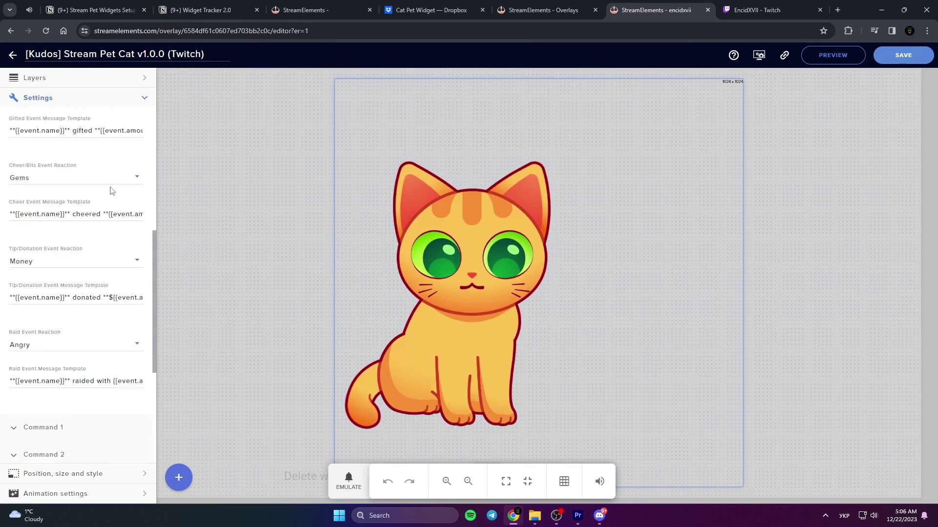
{"action": "left_click", "coordinate": [111, 191]}
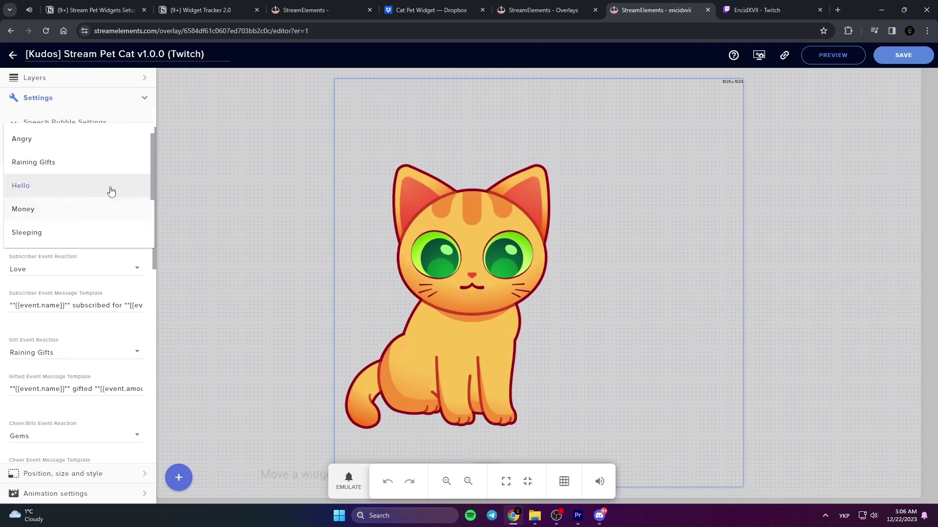
{"action": "scroll", "coordinate": [73, 200], "scroll_direction": "down", "scroll_amount": 2}
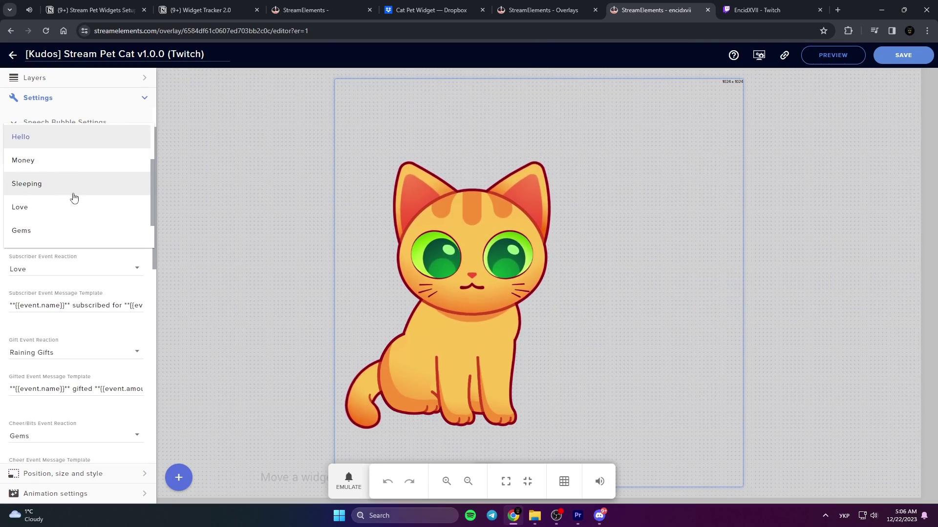
{"action": "left_click", "coordinate": [58, 169]}
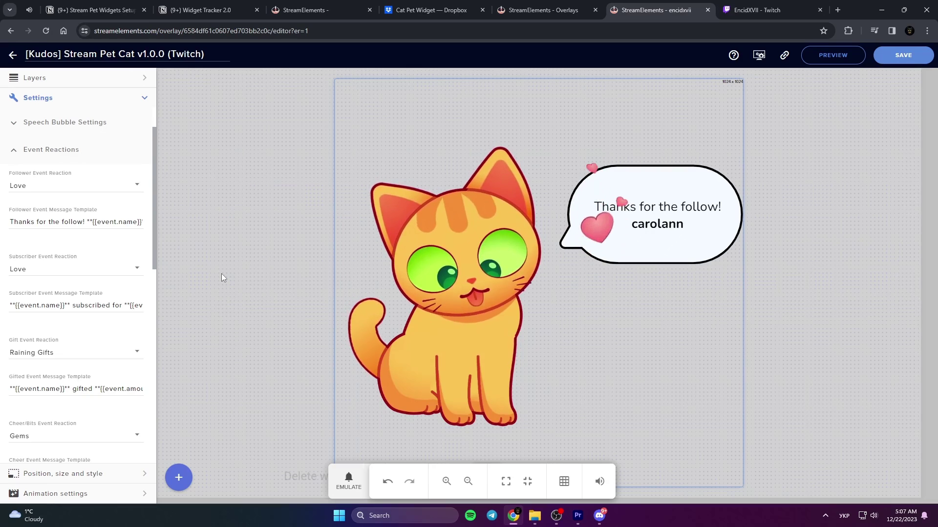
{"action": "left_click", "coordinate": [76, 185]}
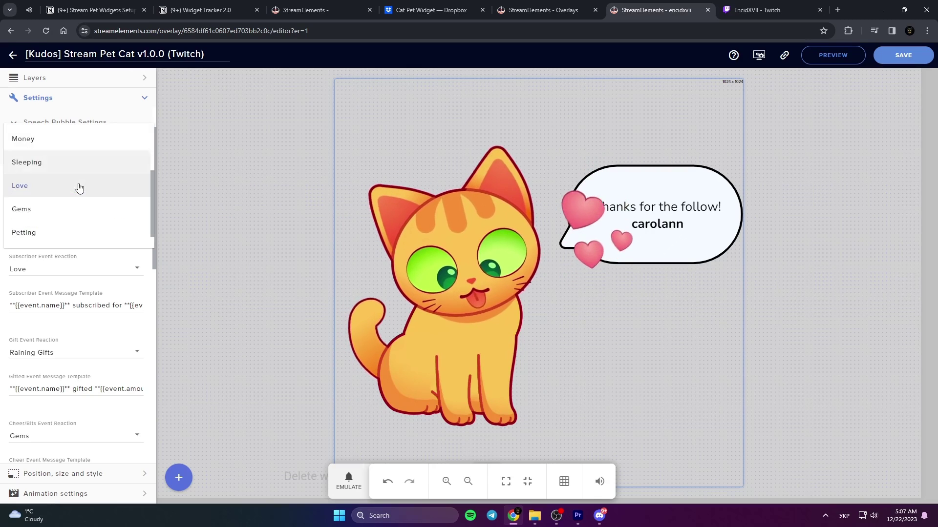
{"action": "left_click", "coordinate": [63, 212]}
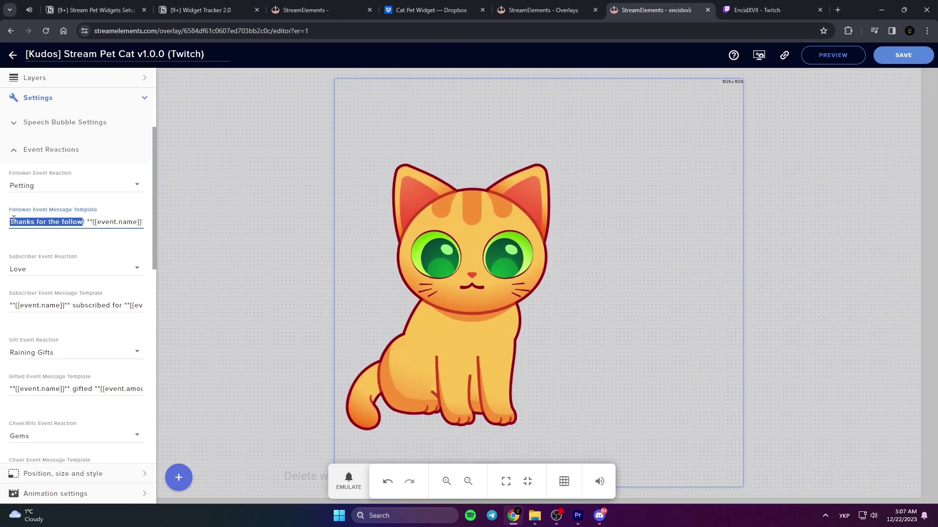
{"action": "type", "text": "ur Text"}
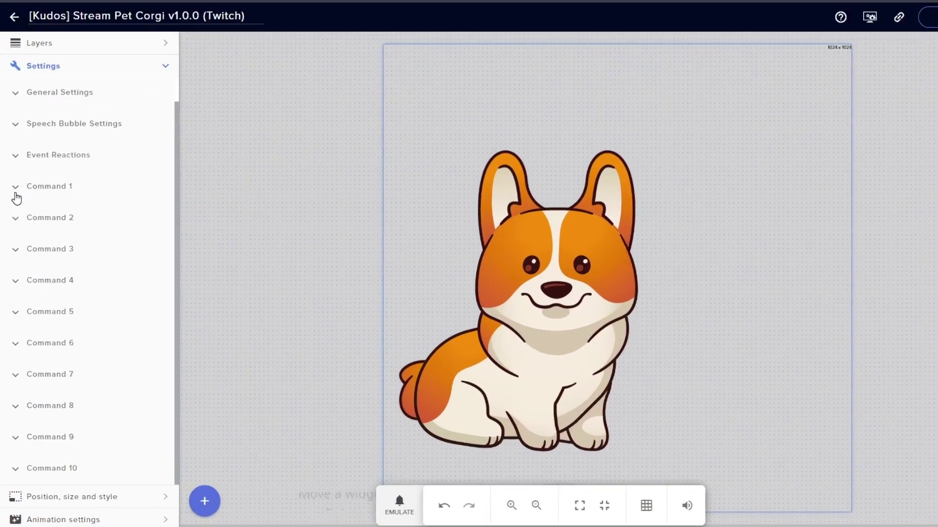
Step: Expand Command 1 and replace its command word 'love' with 'CлаваУкраїні'
{"action": "left_click", "coordinate": [13, 199]}
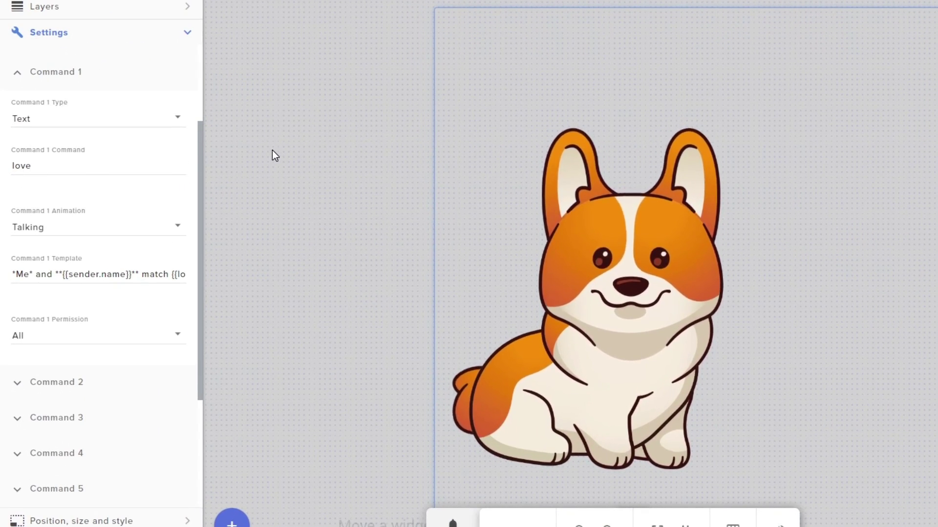
{"action": "left_click", "coordinate": [124, 128]}
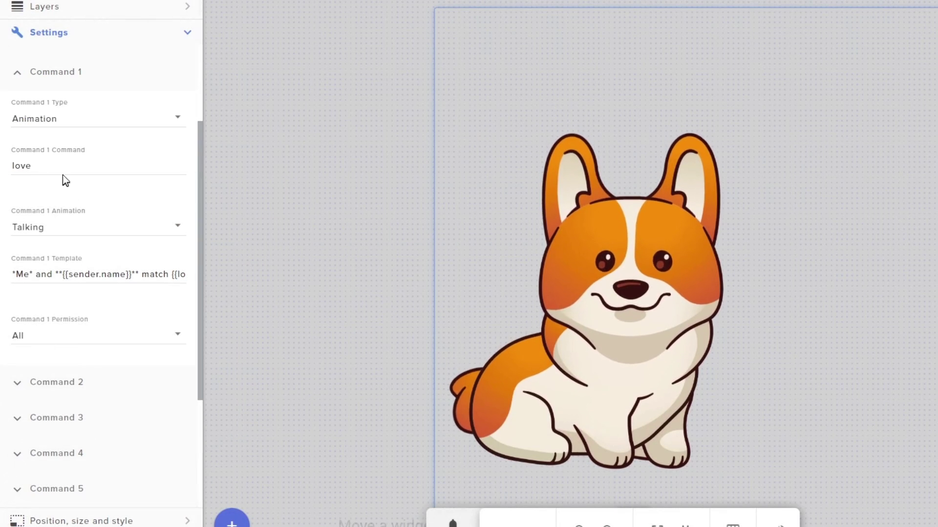
{"action": "double_click", "coordinate": [63, 164]}
{"action": "type", "text": "CлаваУкра"}
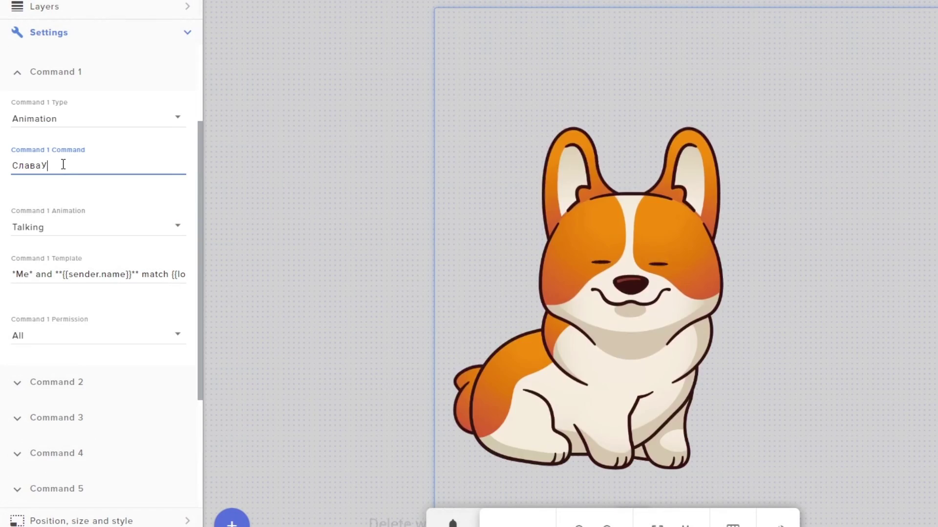
{"action": "type", "text": "їні"}
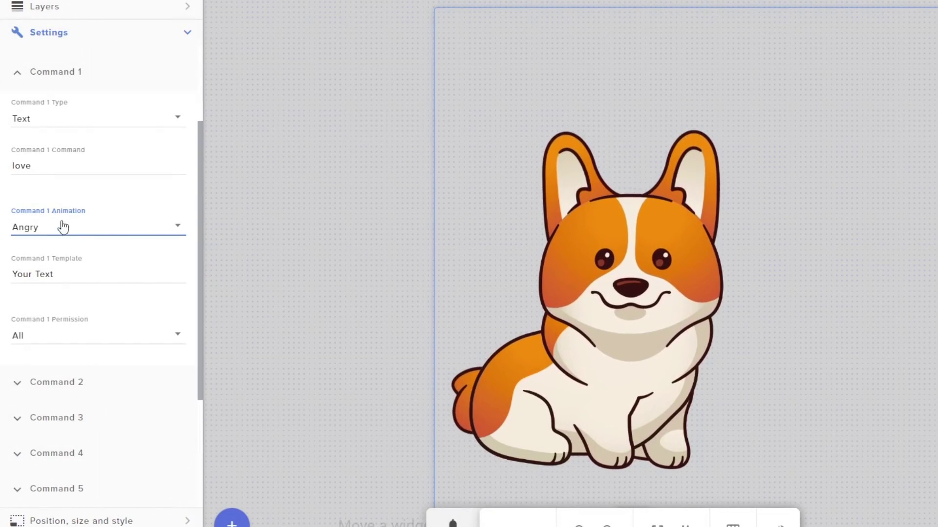
Step: Give Command 1 the Talking animation and replace its template with 'Your Text'
{"action": "left_click", "coordinate": [78, 233]}
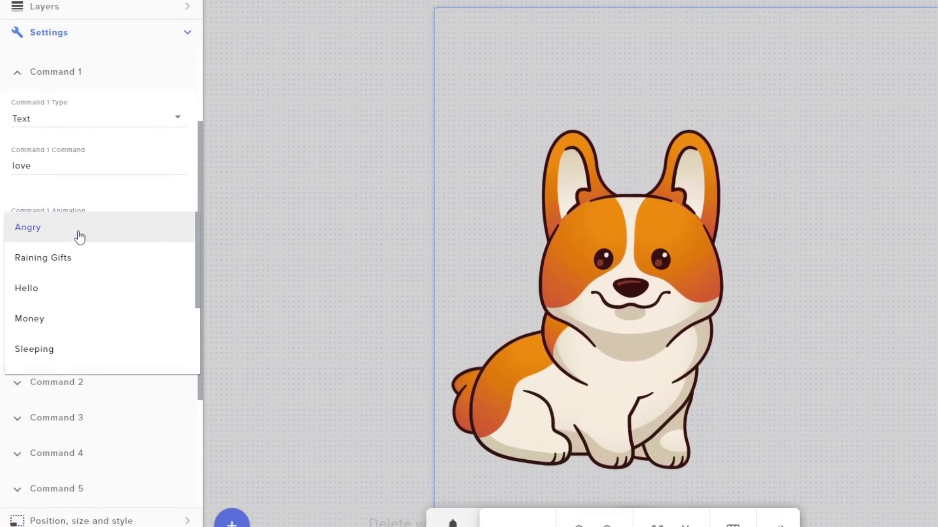
{"action": "left_click", "coordinate": [77, 288]}
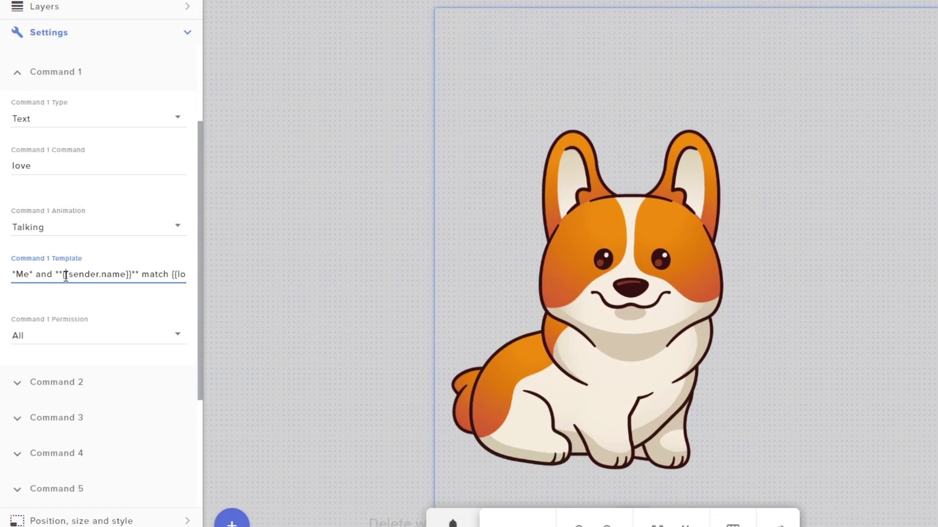
{"action": "triple_click", "coordinate": [65, 276]}
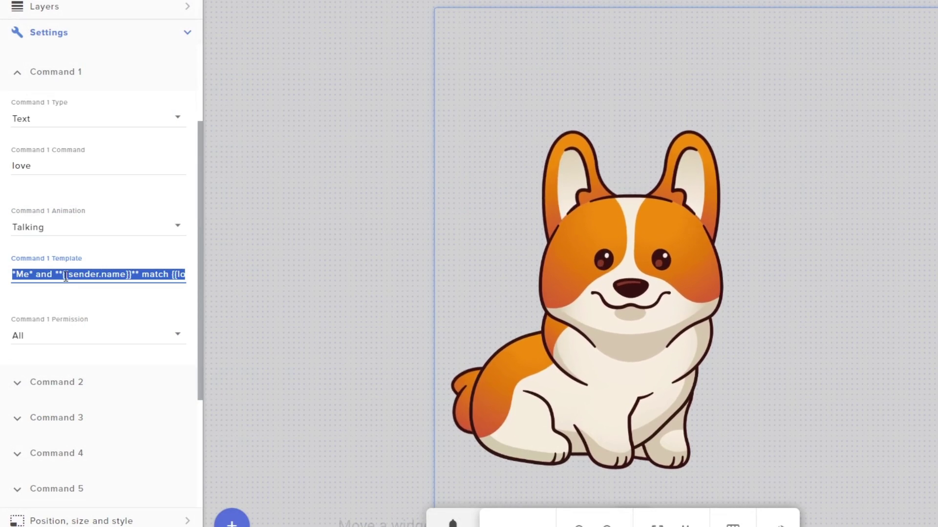
{"action": "type", "text": "Your Text"}
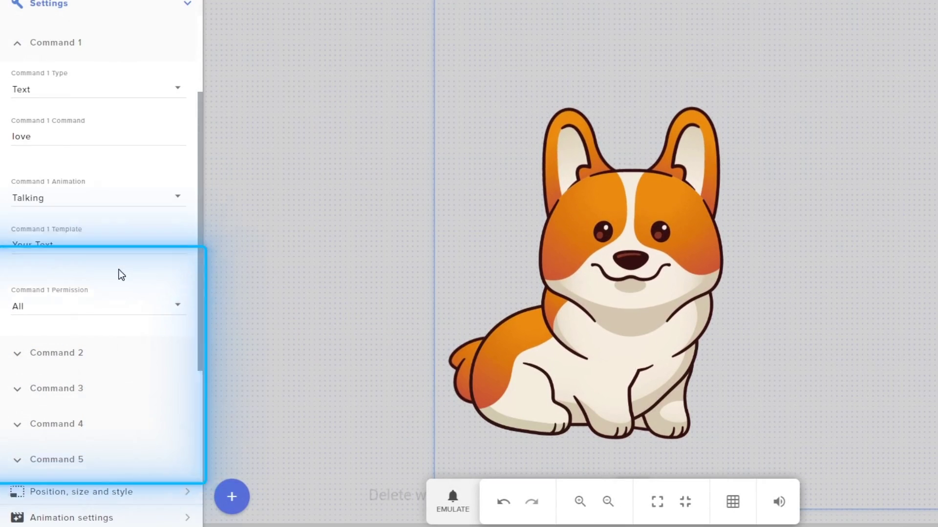
{"action": "left_click", "coordinate": [144, 306]}
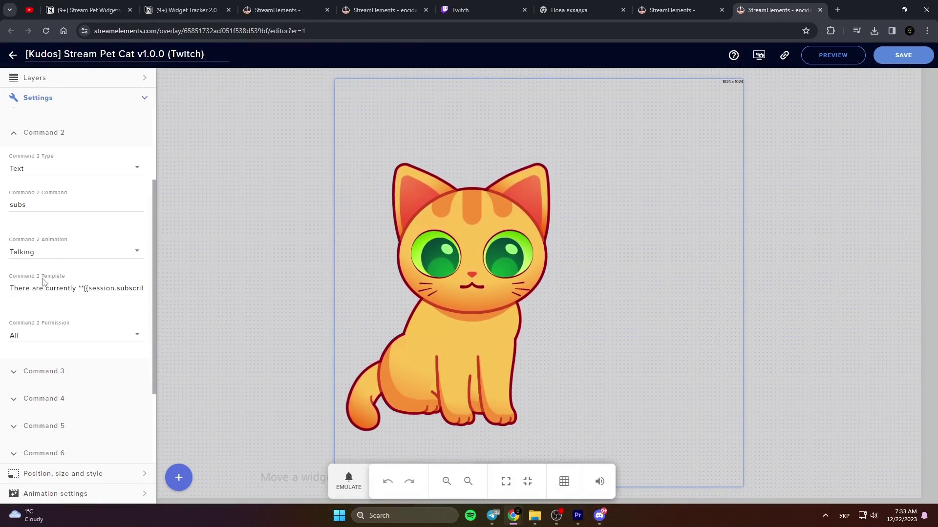
{"action": "triple_click", "coordinate": [45, 284]}
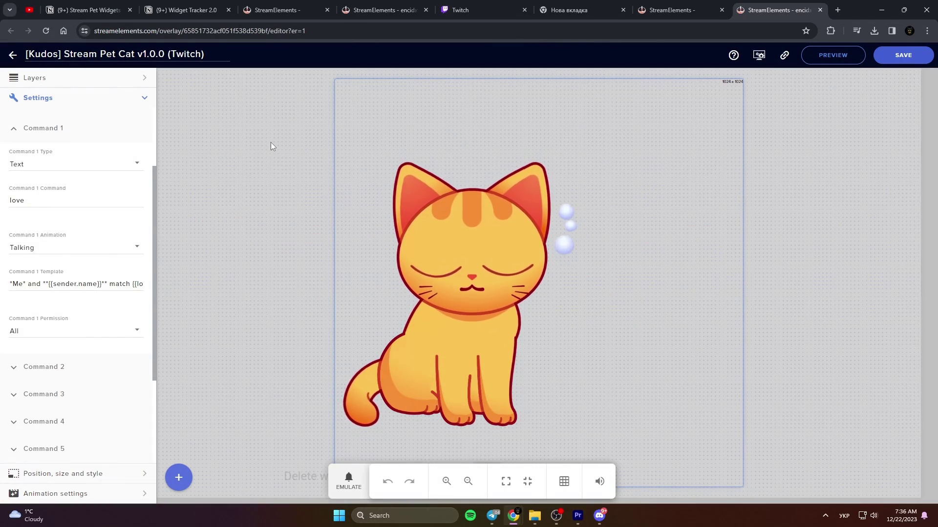
Step: Switch the keyboard to English and replace Command 1's whole template with {{name}}
{"action": "key", "text": "alt+shift"}
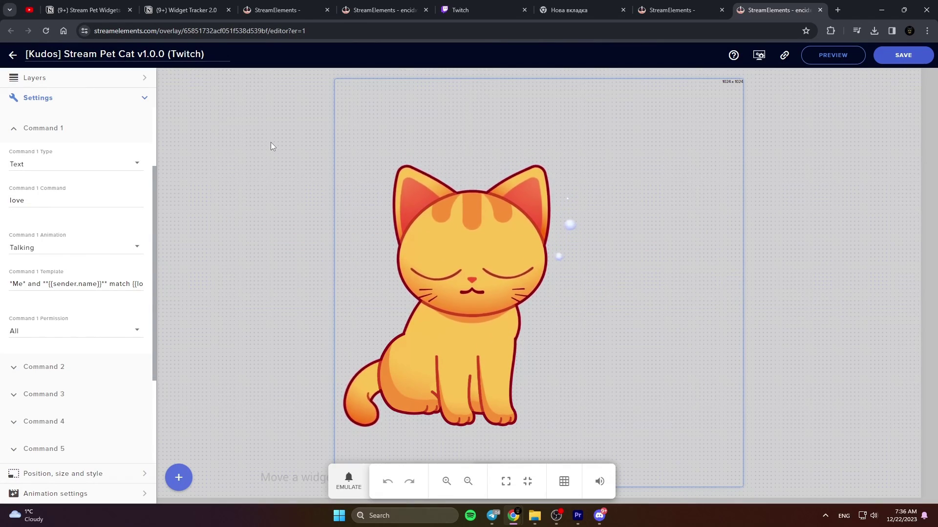
{"action": "key", "text": "alt+shift"}
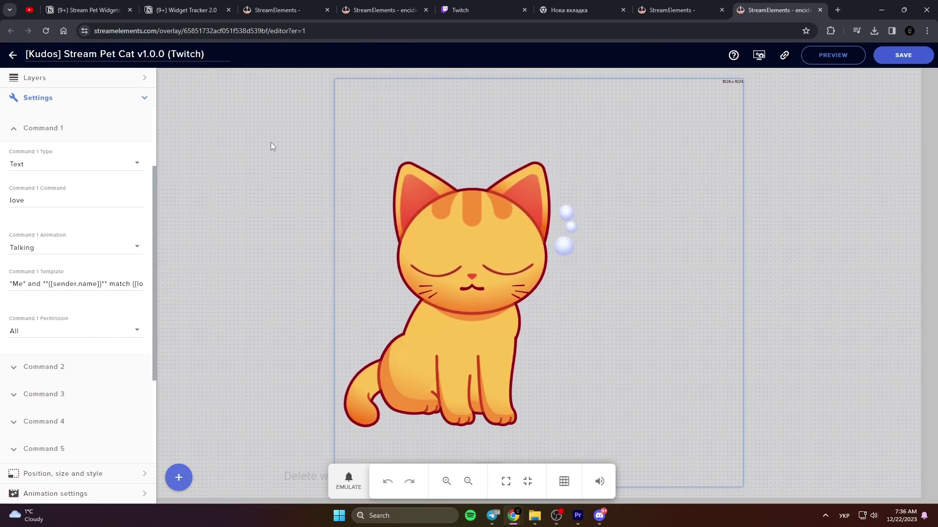
{"action": "key", "text": "alt+shift"}
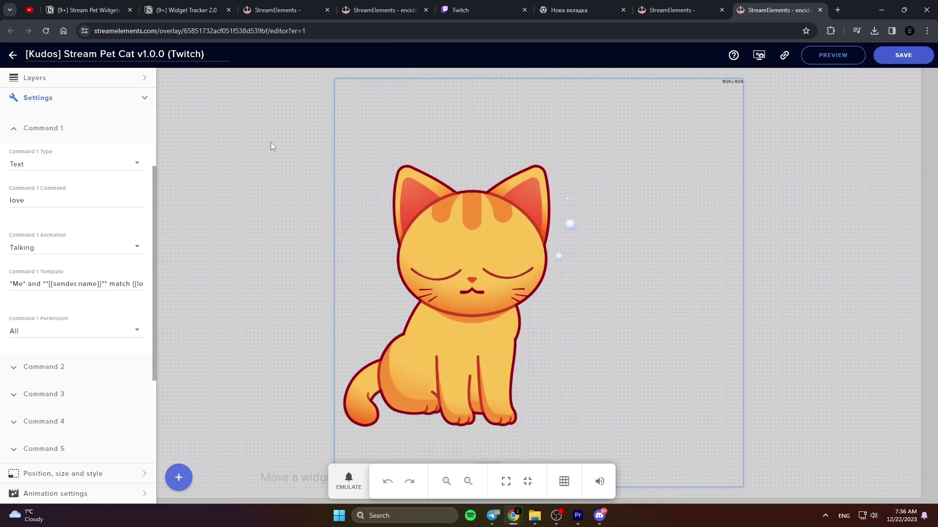
{"action": "left_click", "coordinate": [99, 283]}
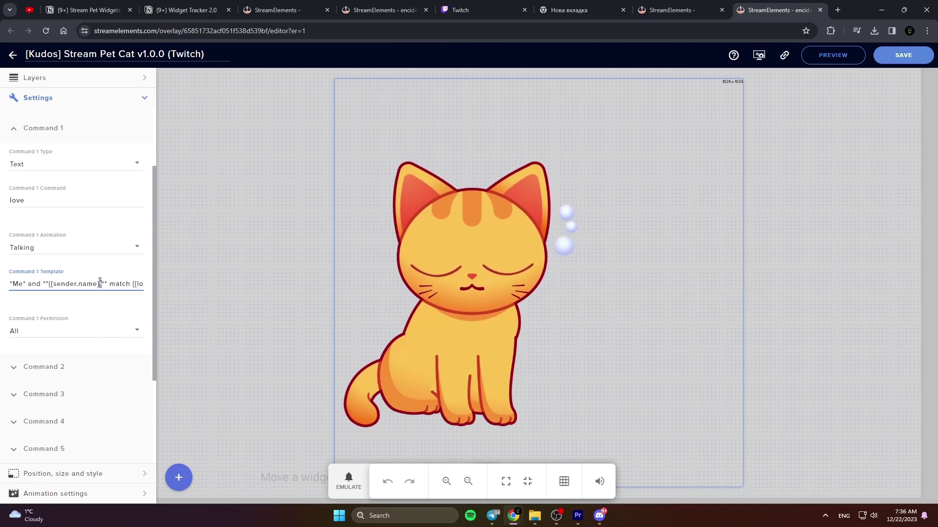
{"action": "key", "text": "ctrl+a"}
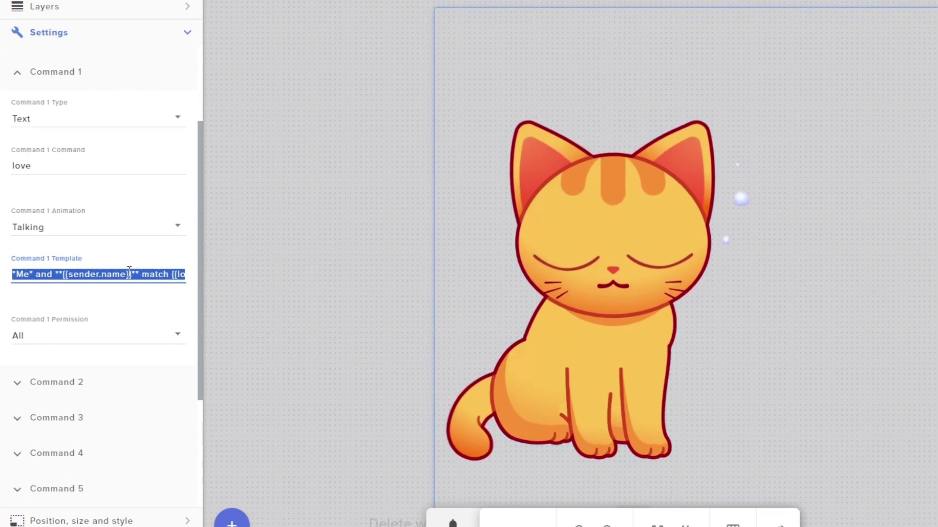
{"action": "type", "text": "{{name"}
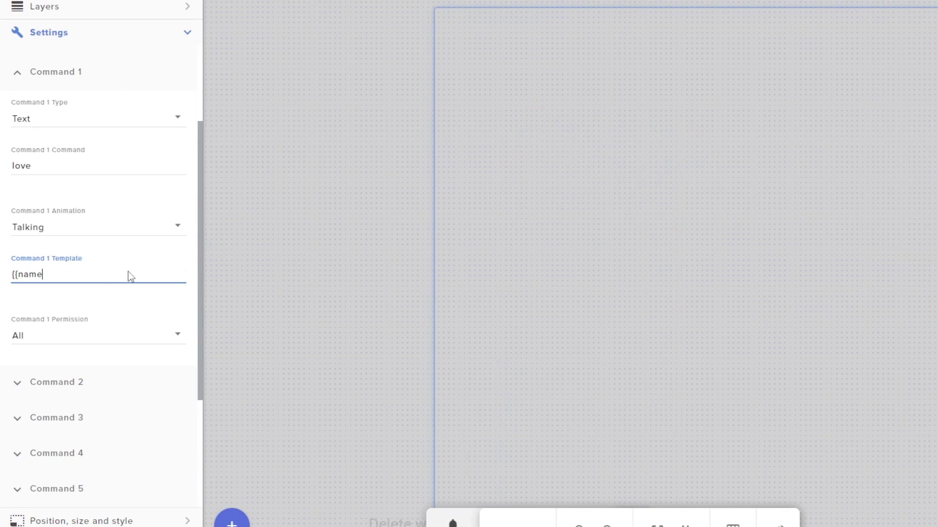
{"action": "type", "text": "}}"}
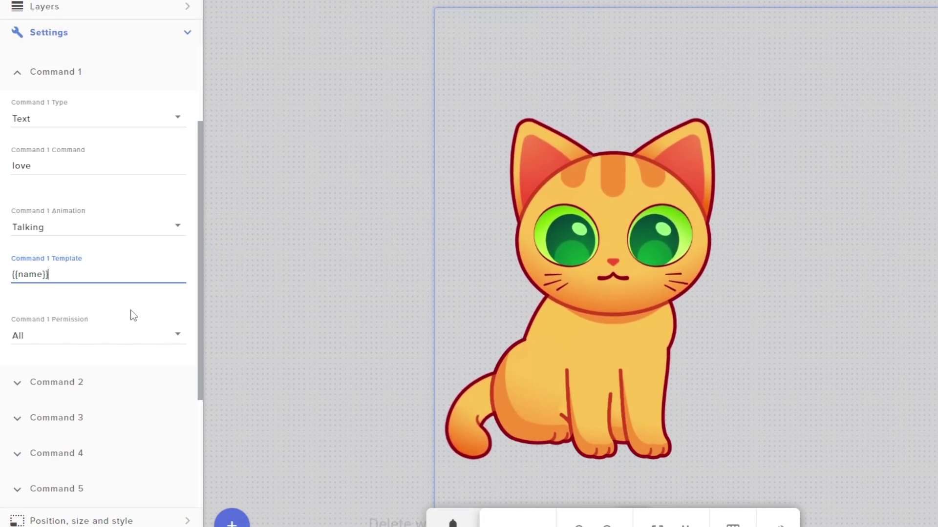
Step: Click outside the Command 1 template field to commit the edit
{"action": "left_click", "coordinate": [131, 310]}
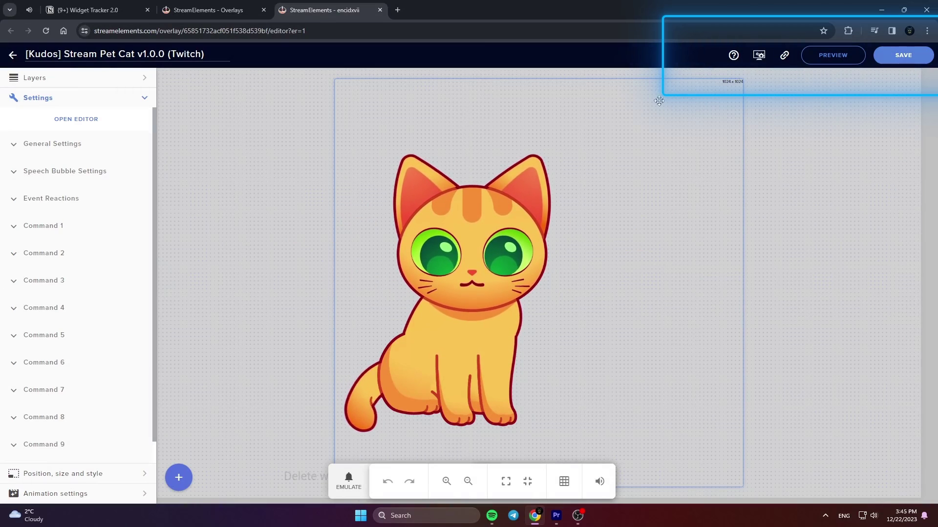
Step: Reload the overlay editor and copy the Stream Pet Cat overlay URL
{"action": "left_click", "coordinate": [46, 31]}
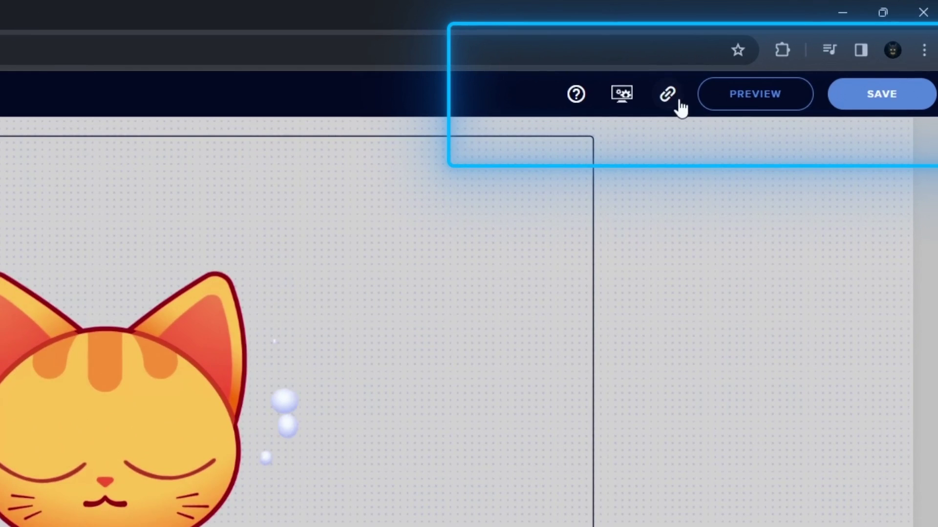
{"action": "left_click", "coordinate": [681, 104]}
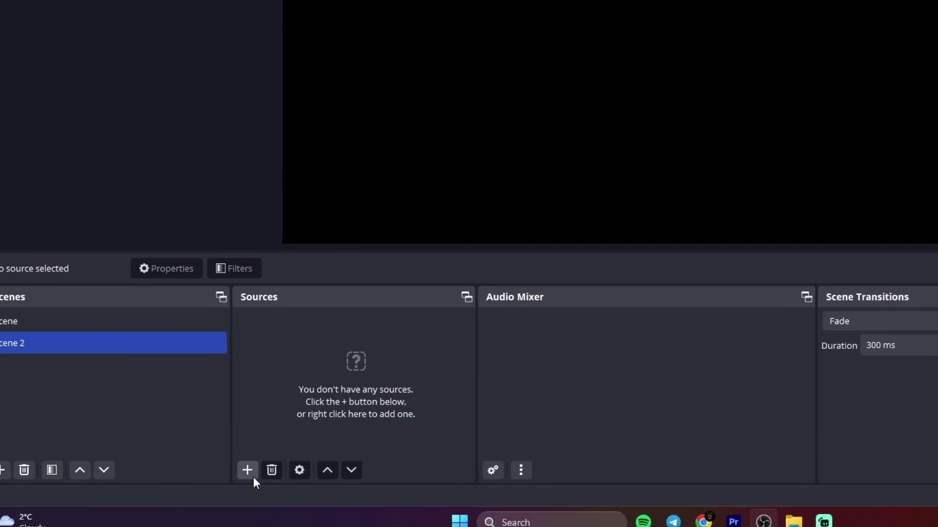
Step: Add a new Browser source in OBS named 'Your Widget'
{"action": "left_click", "coordinate": [186, 477]}
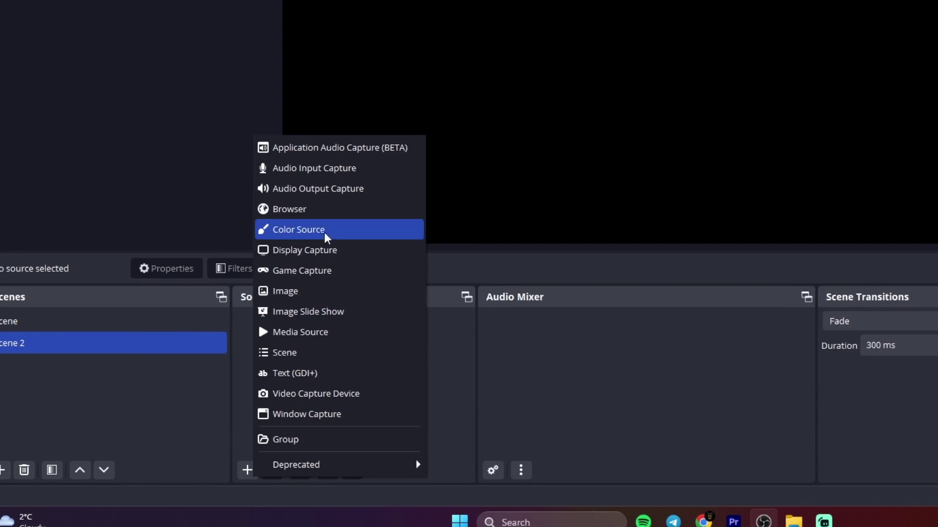
{"action": "left_click", "coordinate": [319, 210]}
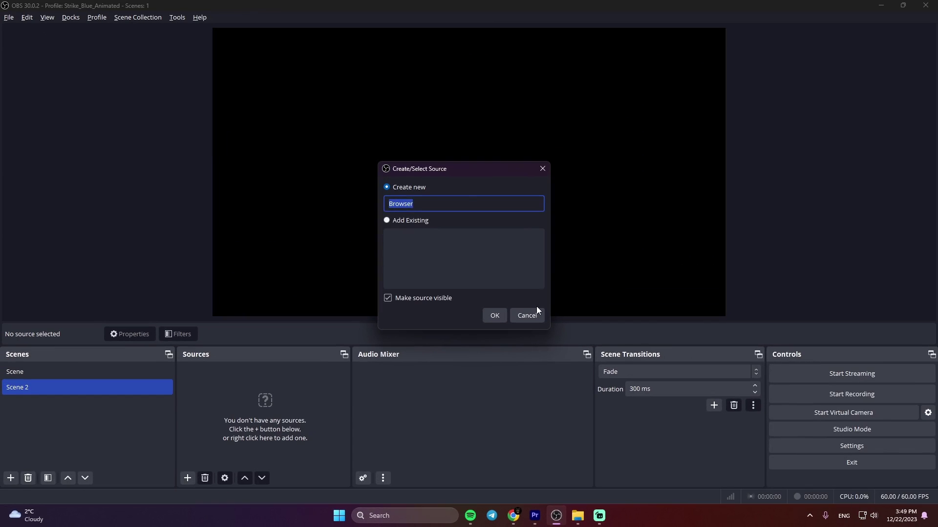
{"action": "type", "text": "Your Widget"}
{"action": "key", "text": "Return"}
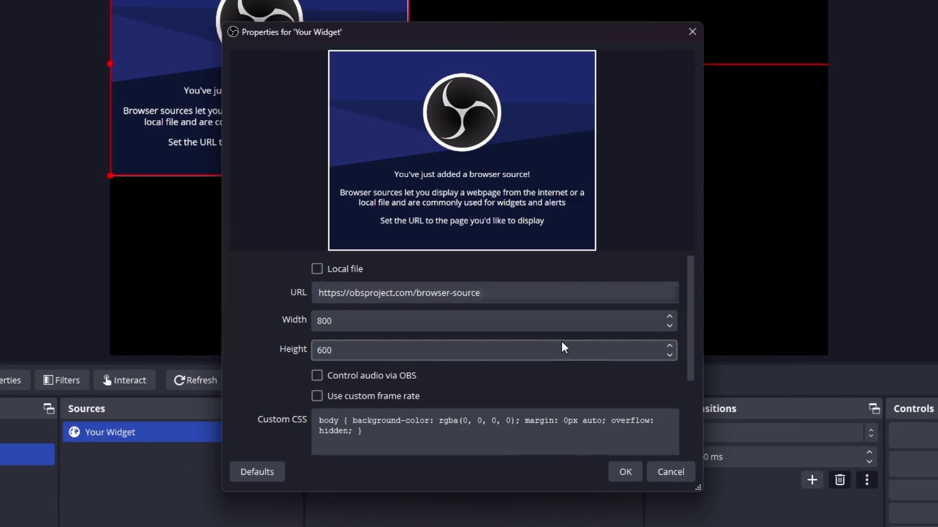
Step: Point the source at the copied overlay URL with width 1920 and height 1080
{"action": "triple_click", "coordinate": [508, 306]}
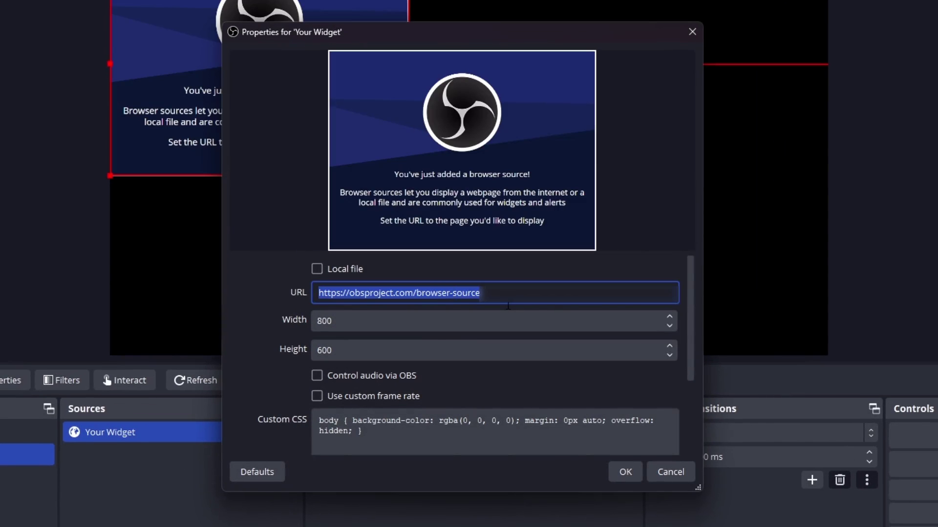
{"action": "key", "text": "ctrl+v"}
{"action": "triple_click", "coordinate": [500, 320]}
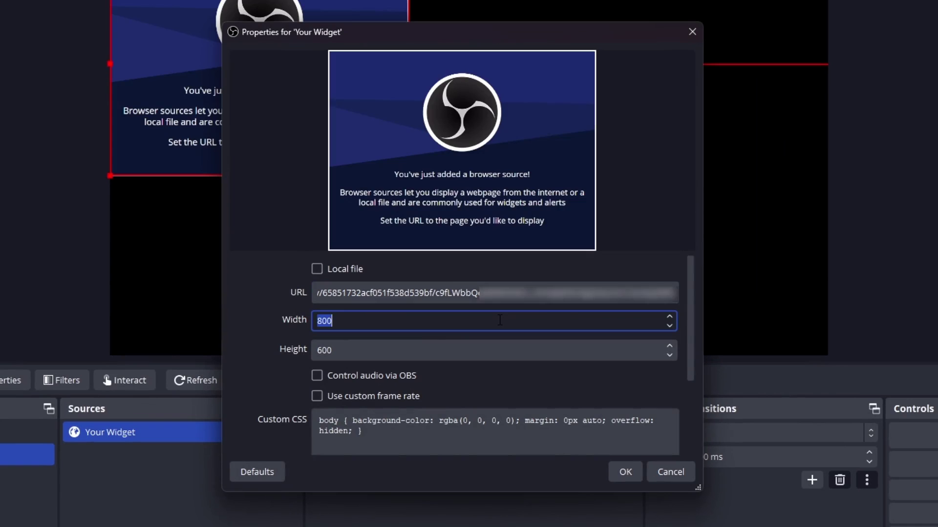
{"action": "type", "text": "1920"}
{"action": "key", "text": "Tab"}
{"action": "type", "text": "1080"}
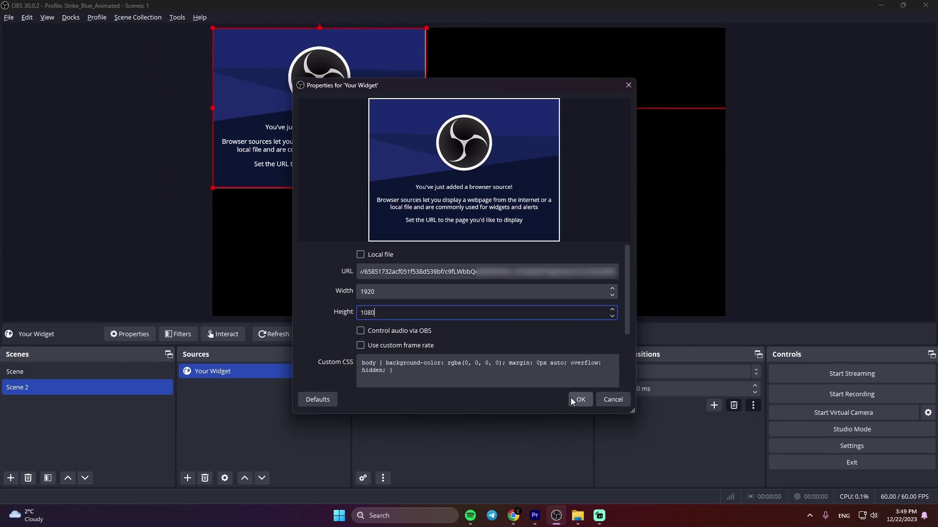
{"action": "left_click", "coordinate": [571, 399]}
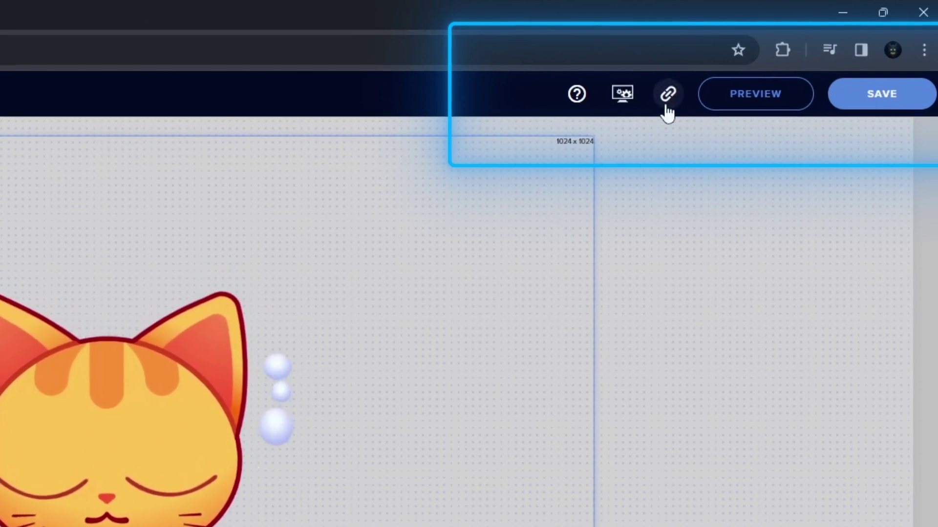
Step: Copy the StreamElements overlay URL again and switch to Streamlabs Desktop
{"action": "left_click", "coordinate": [666, 108]}
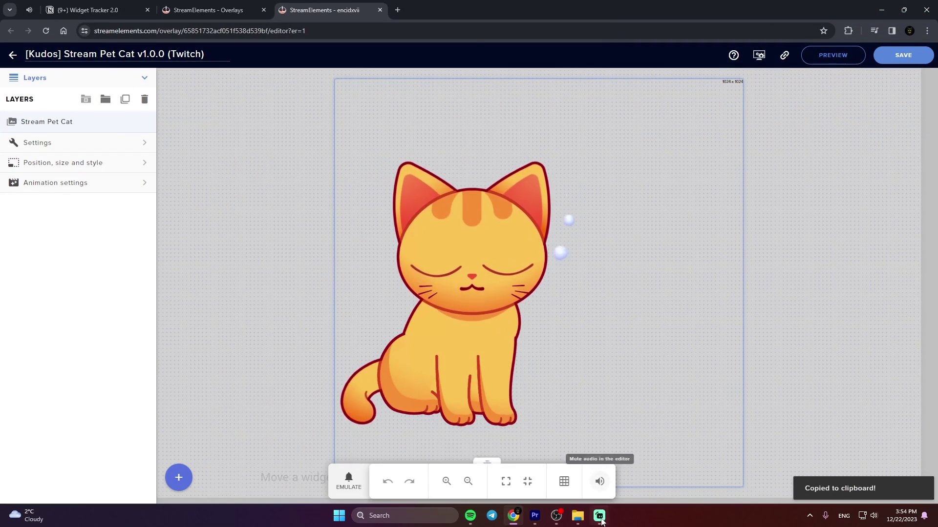
{"action": "left_click", "coordinate": [599, 516]}
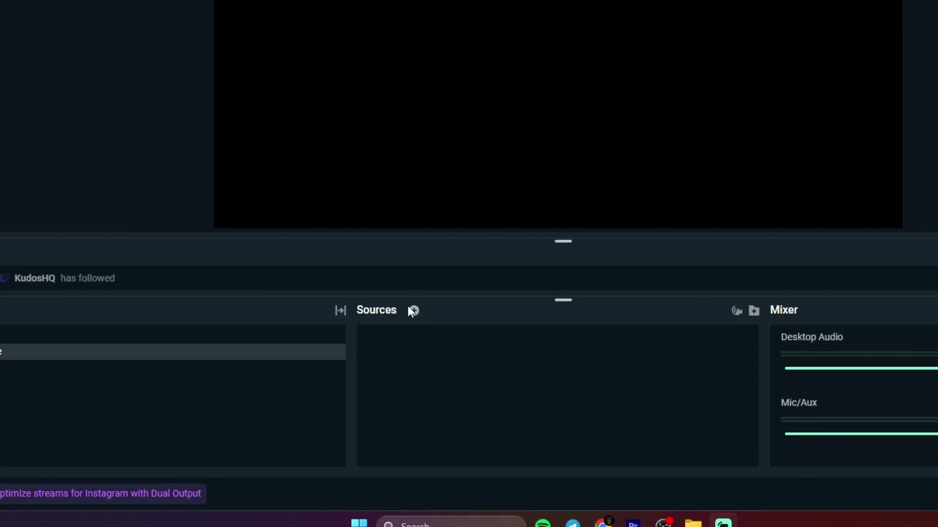
Step: Add a Browser Source in Streamlabs Desktop named 'Your Widget'
{"action": "left_click", "coordinate": [407, 320]}
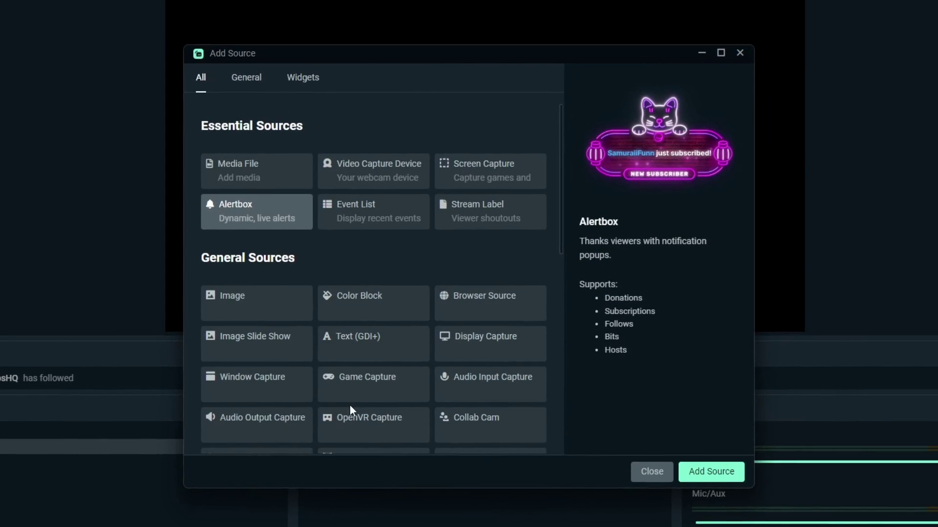
{"action": "left_click", "coordinate": [486, 313]}
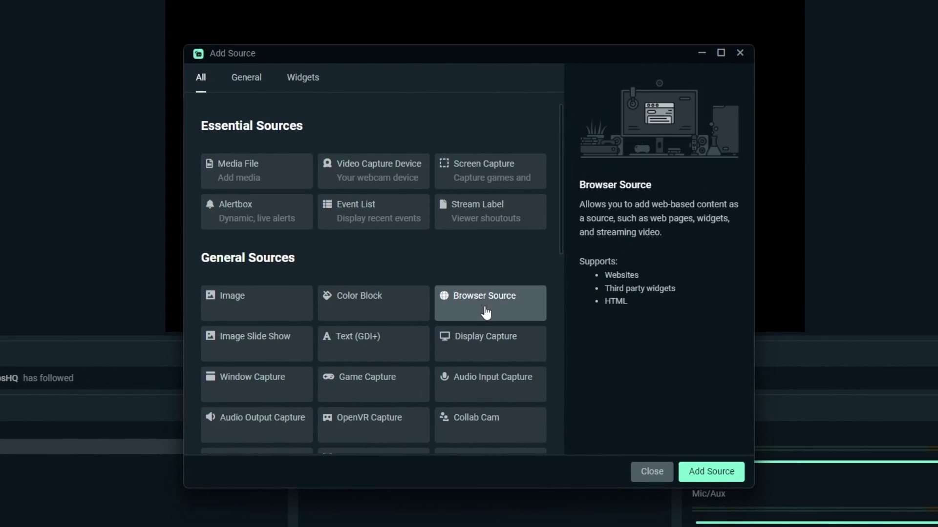
{"action": "left_click", "coordinate": [714, 477]}
{"action": "left_click_drag", "start_coordinate": [381, 253], "coordinate": [245, 266]}
{"action": "type", "text": "Y"}
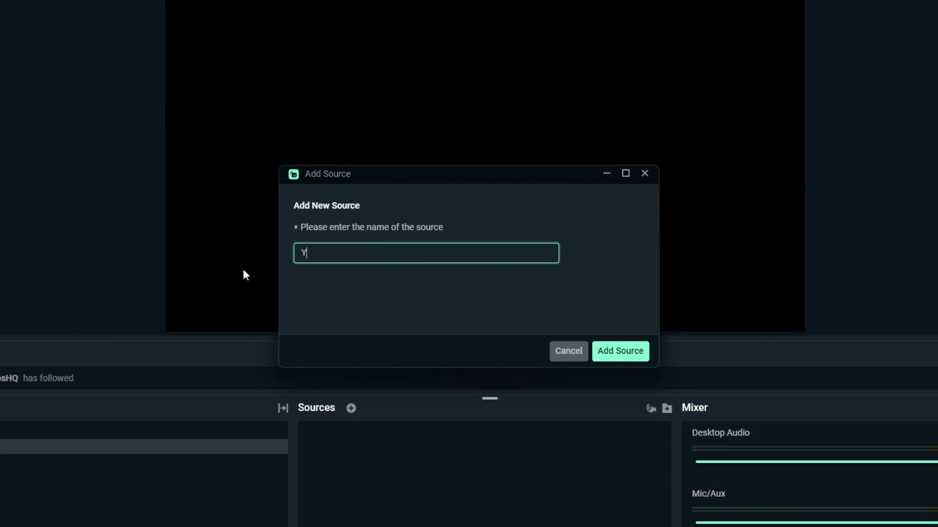
{"action": "type", "text": "our Widget"}
{"action": "key", "text": "Return"}
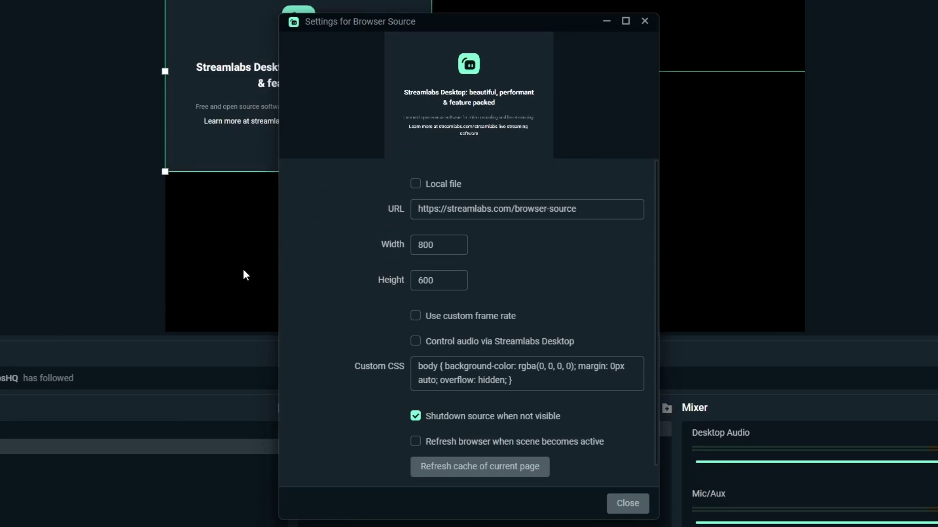
Step: Set the source URL to the pasted overlay link, sized 1920 by 1080
{"action": "left_click", "coordinate": [444, 214]}
{"action": "key", "text": "ctrl+a"}
{"action": "key", "text": "ctrl+v"}
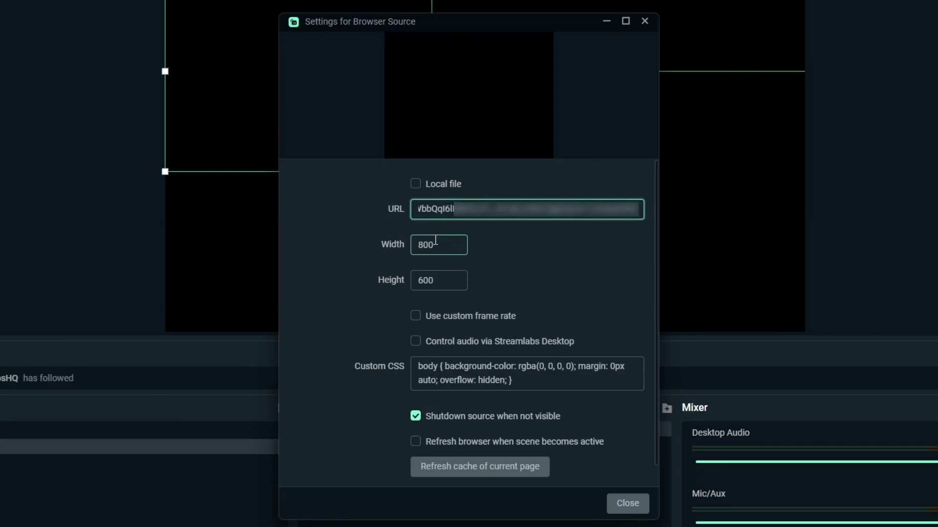
{"action": "double_click", "coordinate": [435, 243]}
{"action": "type", "text": "1920"}
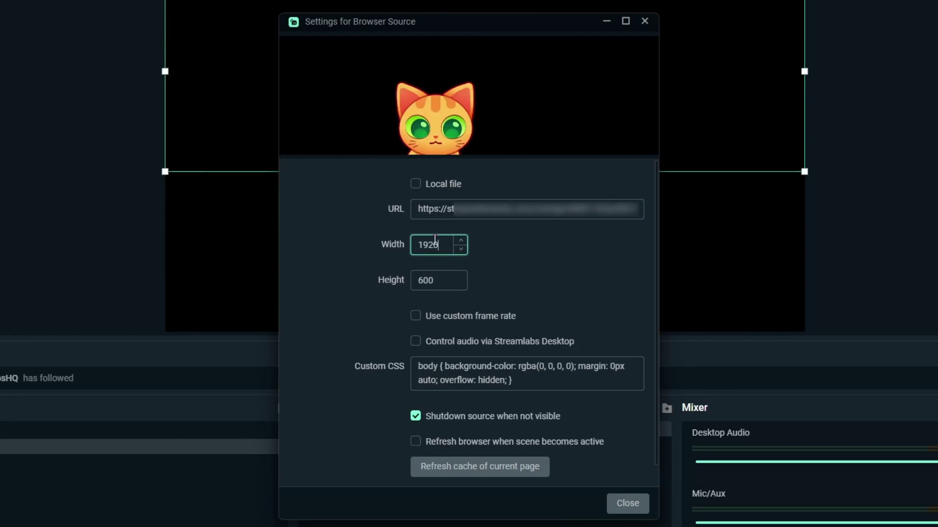
{"action": "key", "text": "Tab"}
{"action": "type", "text": "1080"}
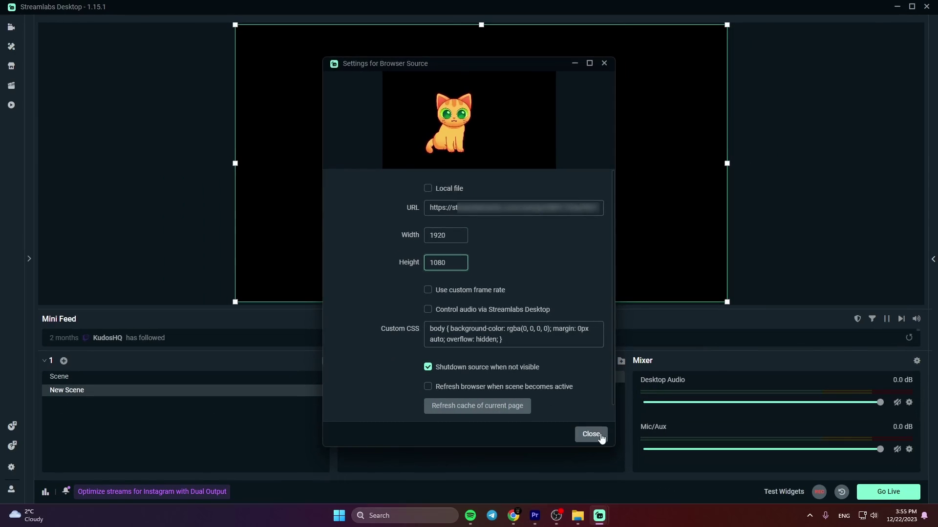
{"action": "left_click", "coordinate": [630, 491]}
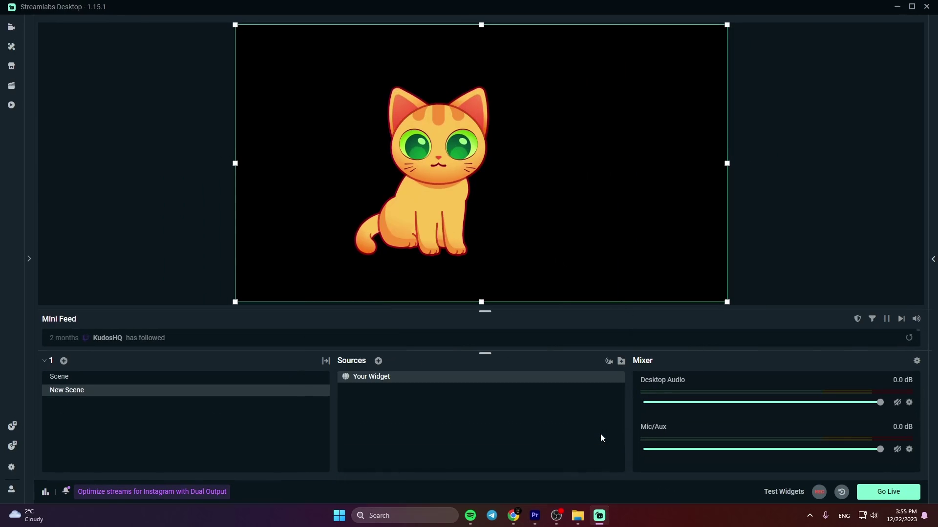